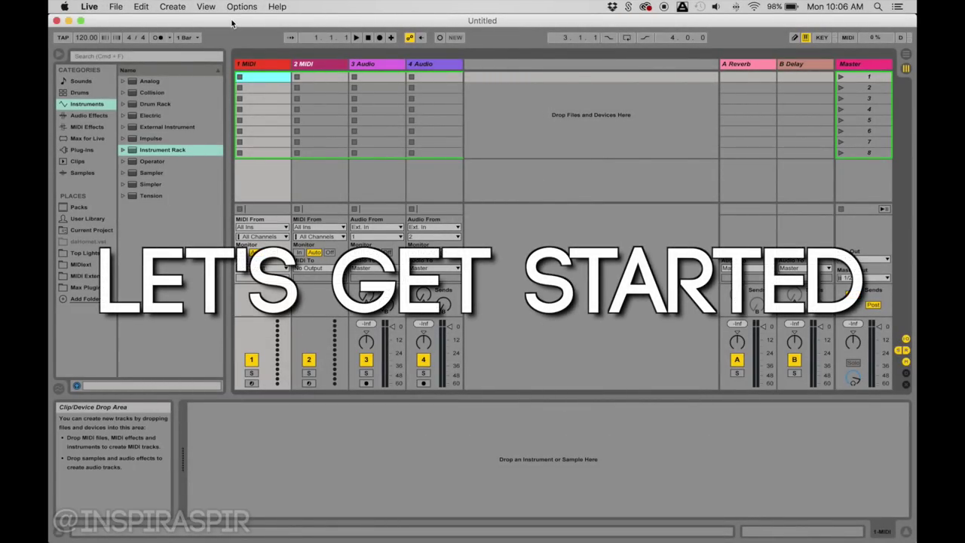
Step: Create a new, empty Live Set with File > New Live Set
click(116, 6)
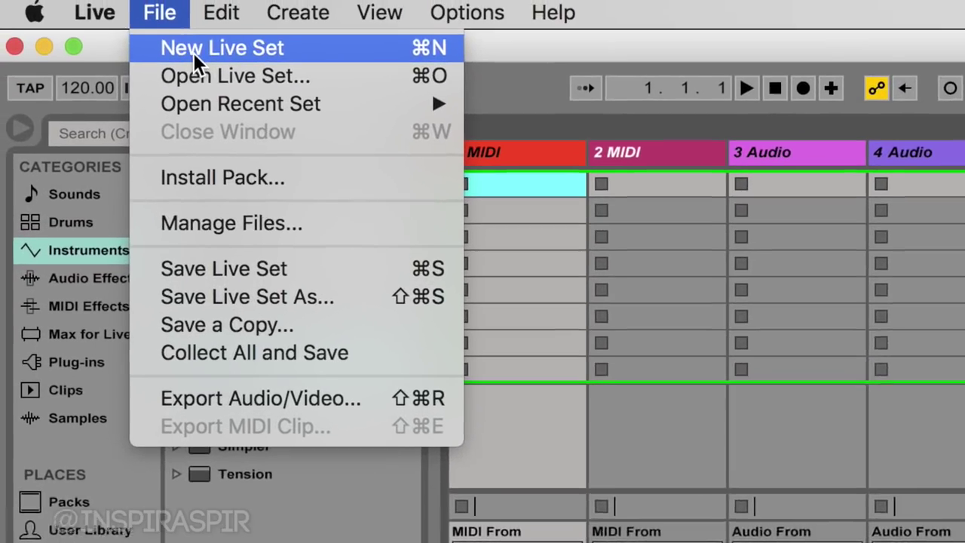
click(121, 10)
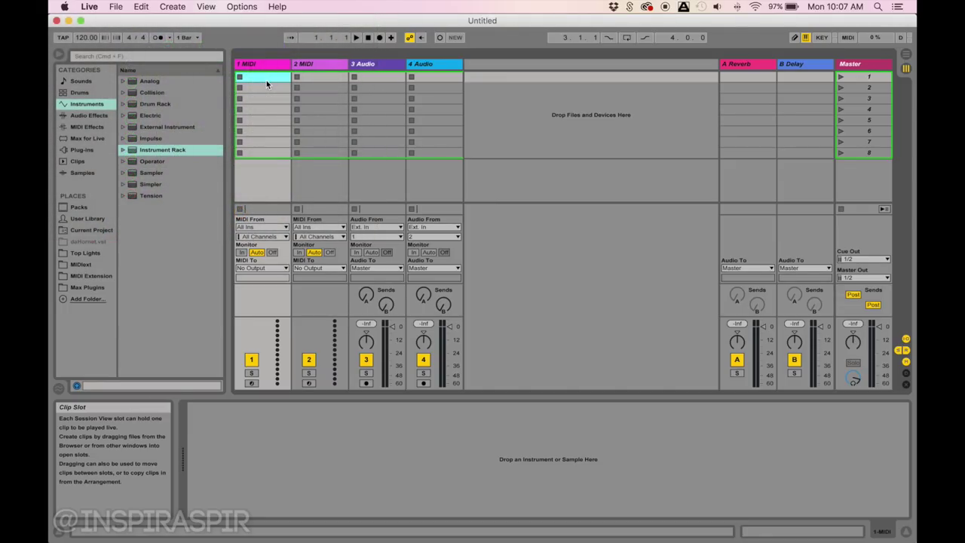
Step: Switch to Arrangement View and select the 1 MIDI, 2 MIDI and 3 Audio track headers in turn
key(Tab)
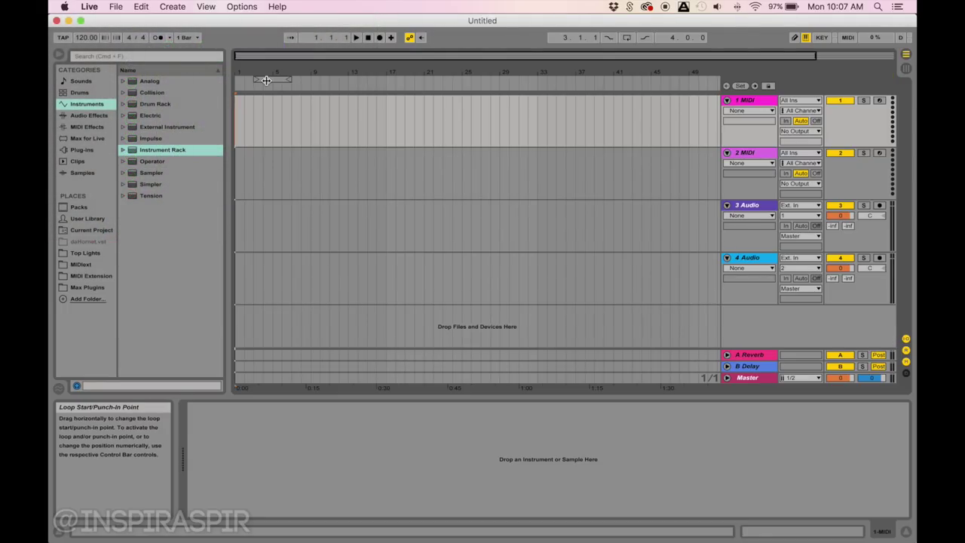
click(751, 154)
click(751, 100)
click(758, 153)
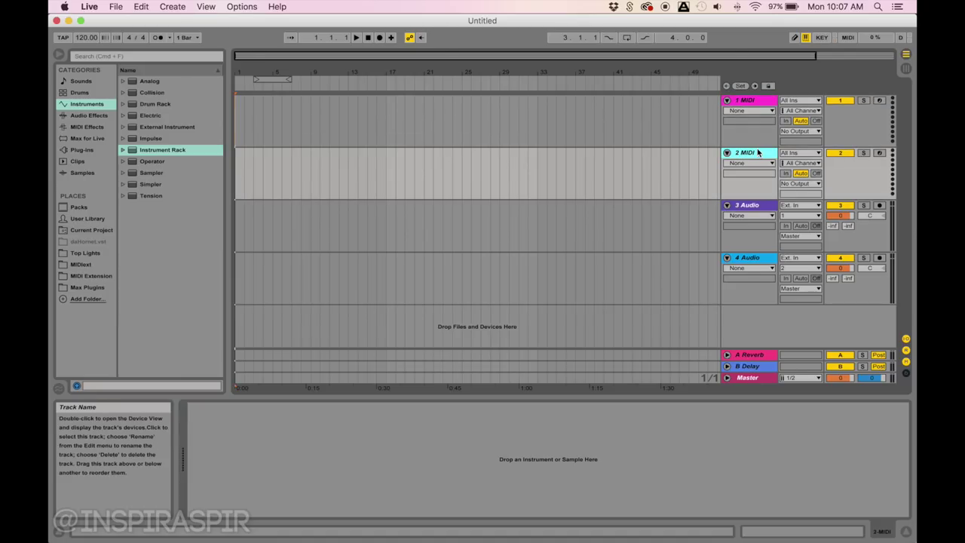
click(750, 206)
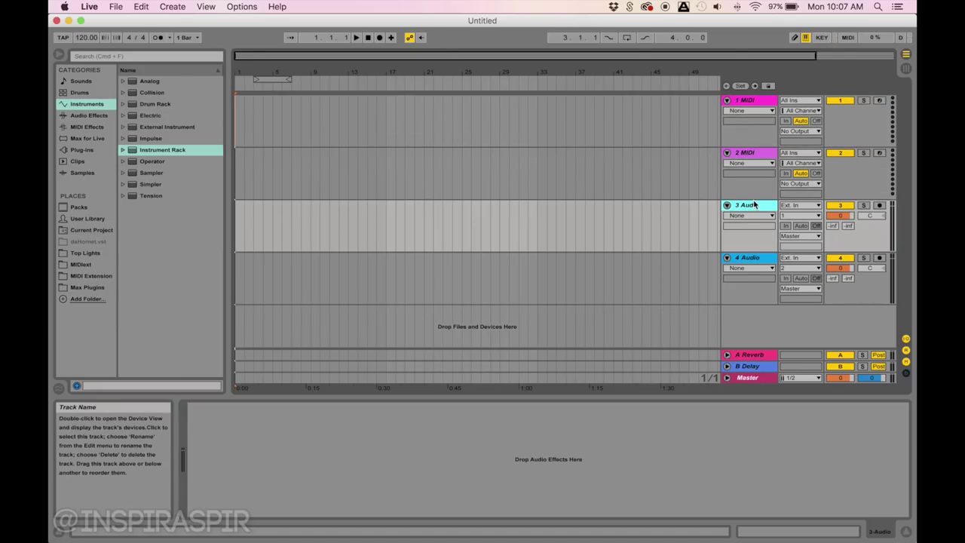
click(753, 154)
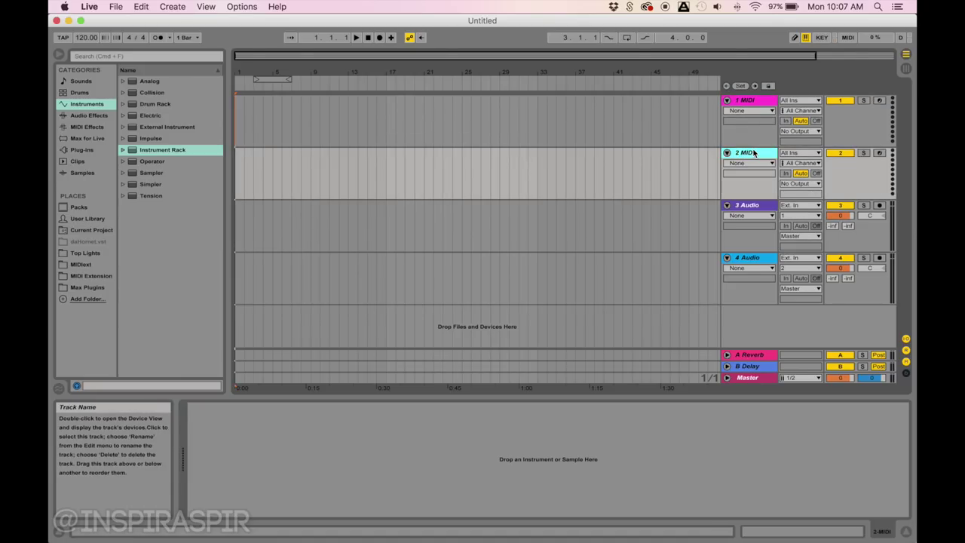
click(750, 208)
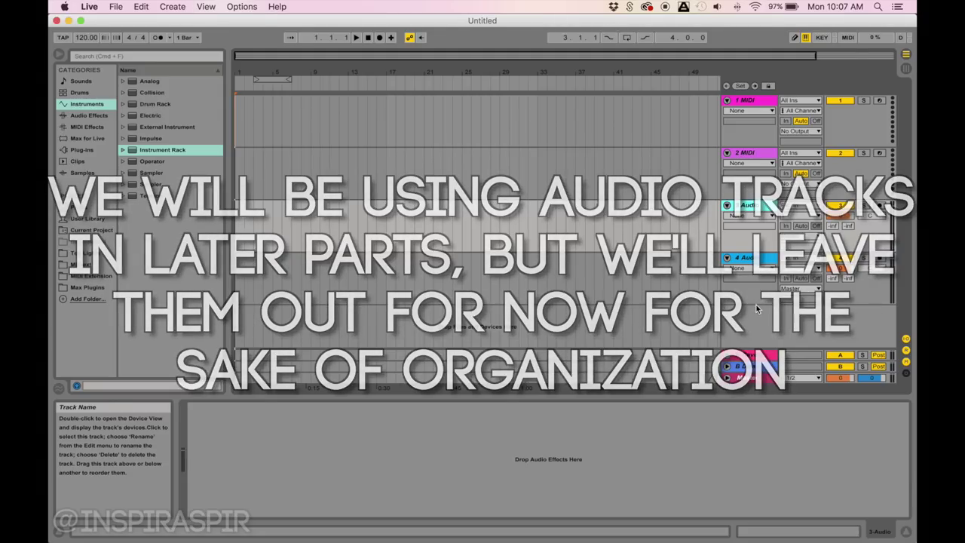
Step: Check the 4 Audio track's context commands, then select the 3 Audio track
right_click(756, 314)
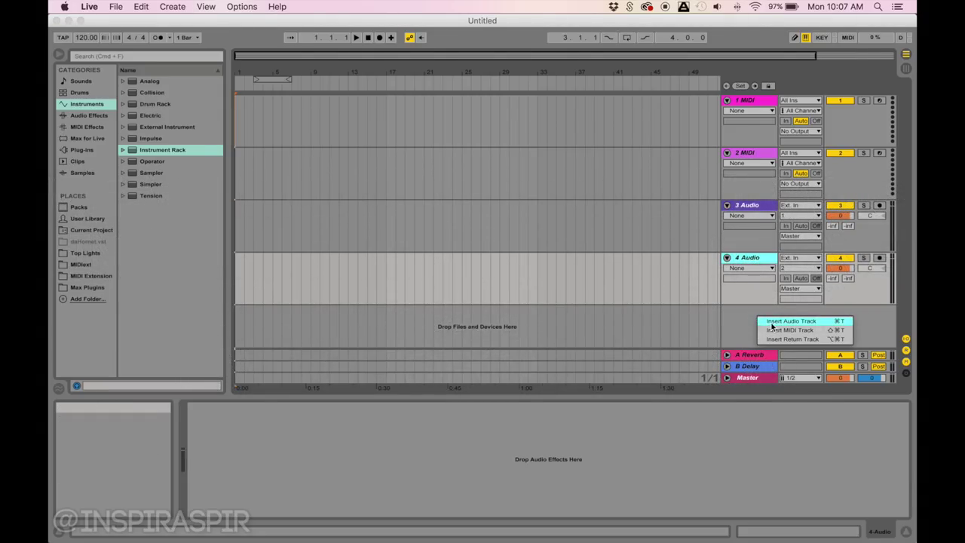
click(743, 295)
click(745, 206)
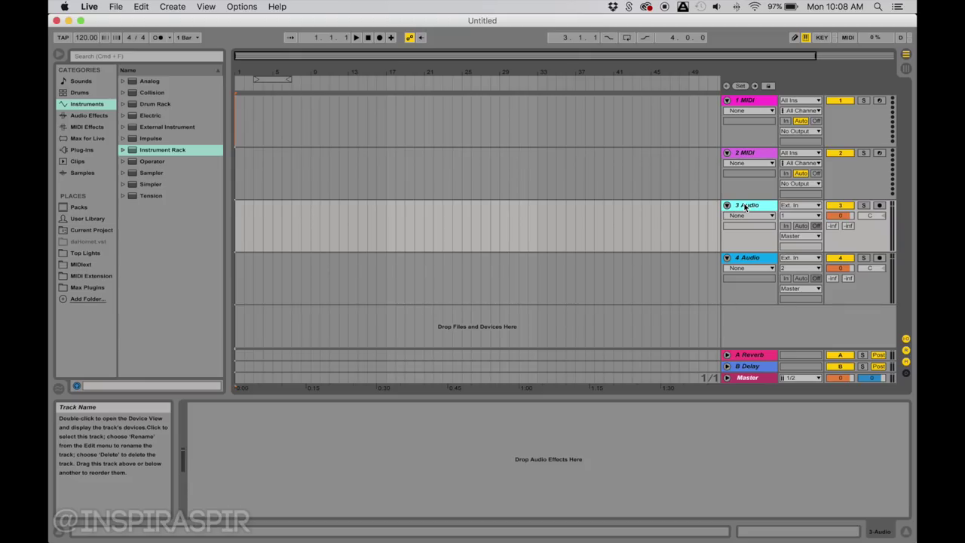
Step: Delete the remaining audio track, then start renaming 1 MIDI with Cmd+R
key(Delete)
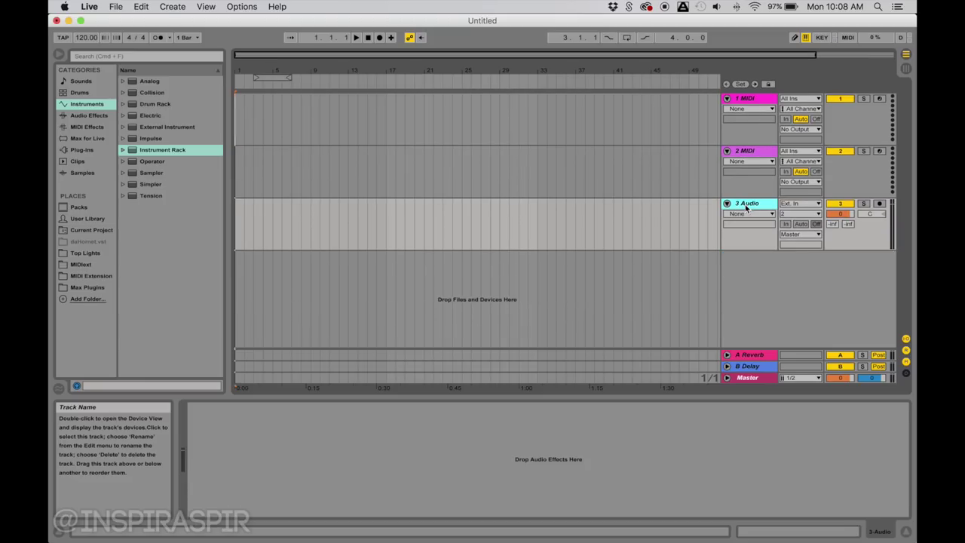
key(Delete)
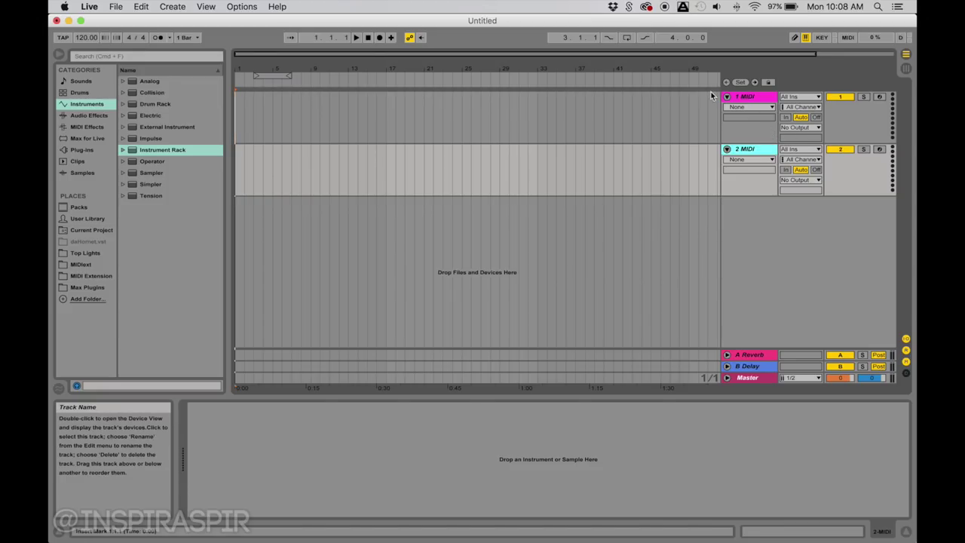
click(740, 93)
click(758, 154)
click(750, 98)
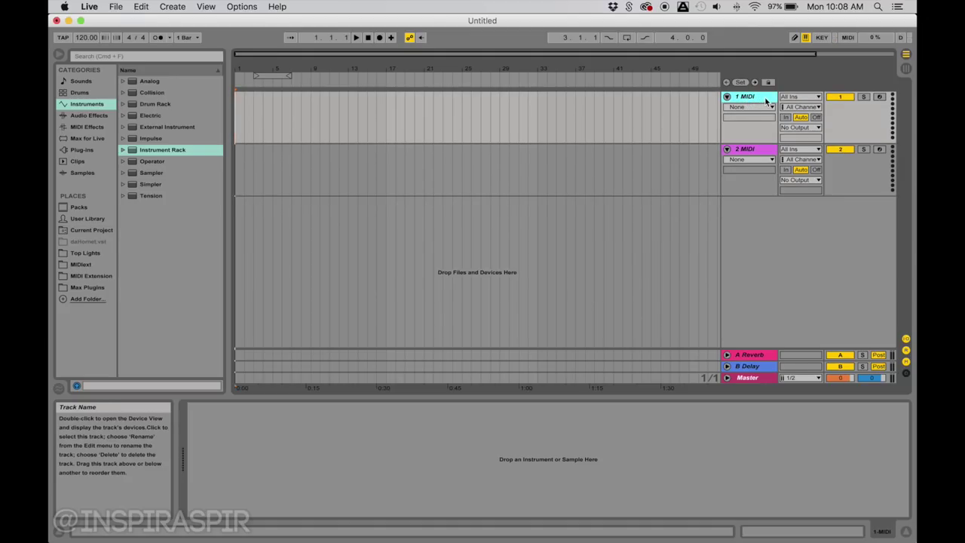
key(super+r)
Step: Name the first MIDI track 'Samples'
right_click(743, 98)
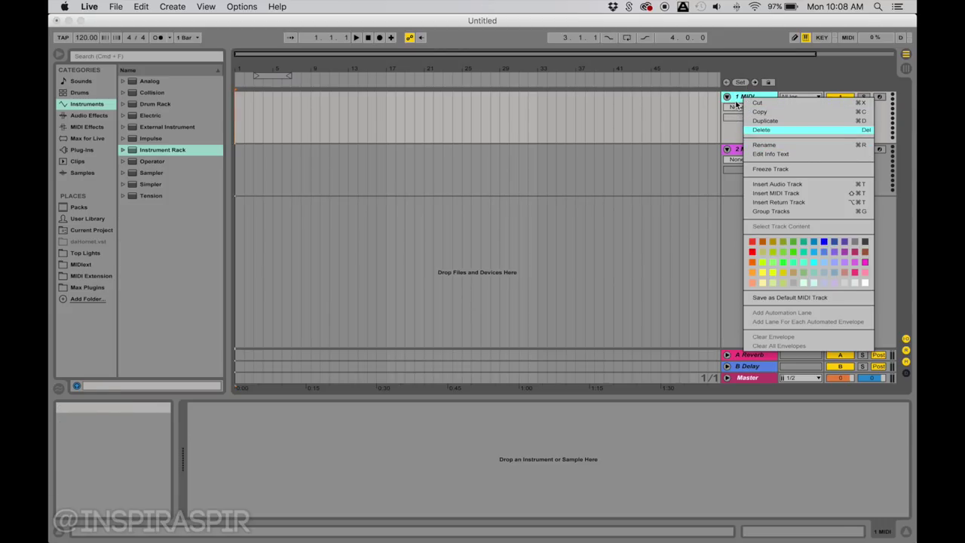
click(758, 92)
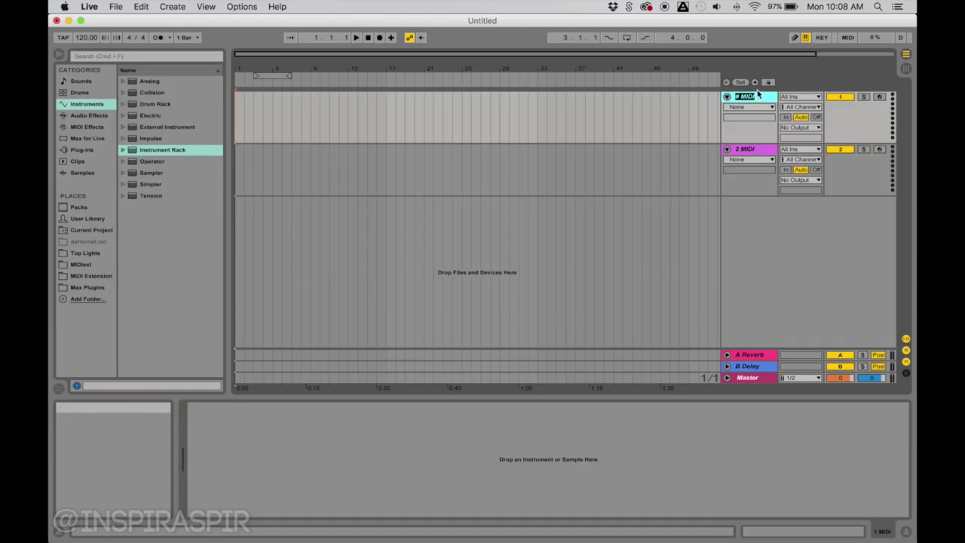
text(Samples)
key(Return)
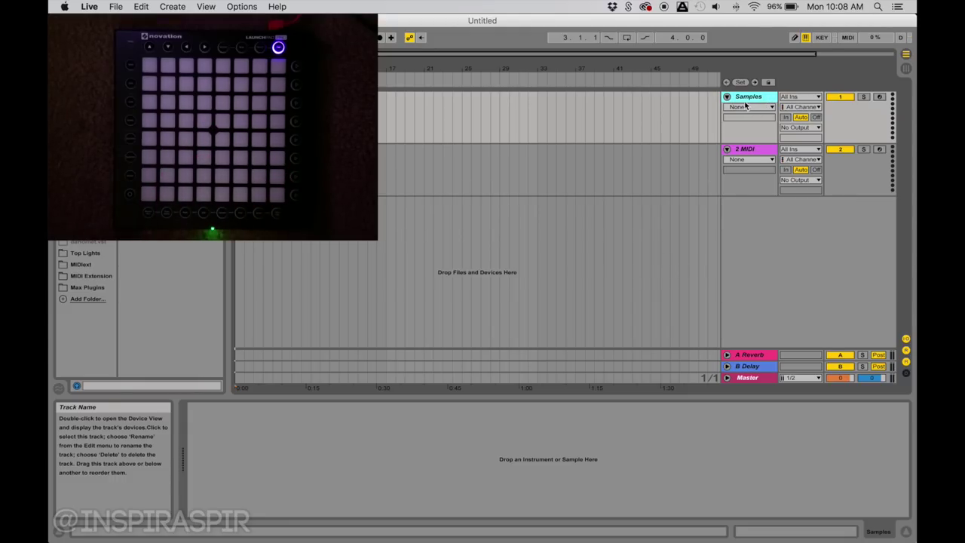
Step: Colour the Samples track red from its colour palette
right_click(749, 98)
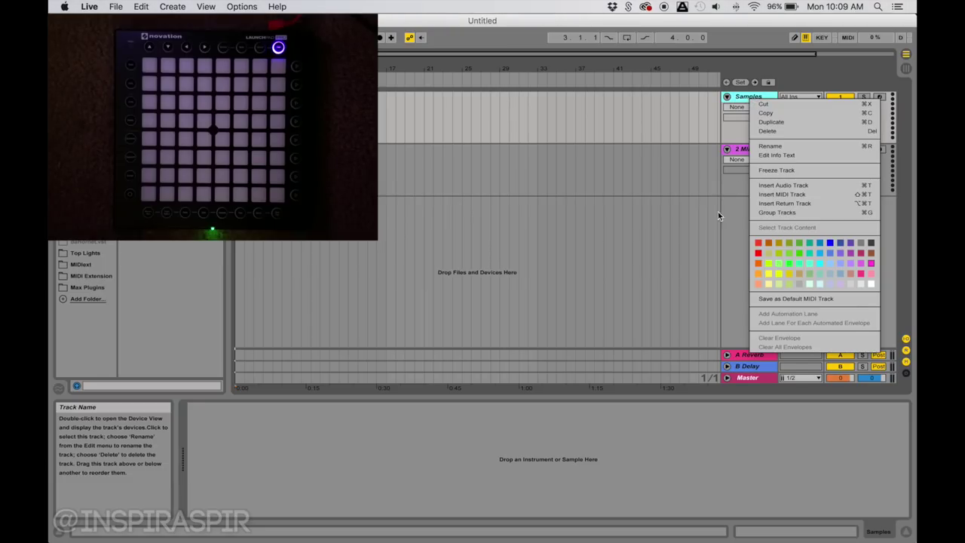
click(759, 254)
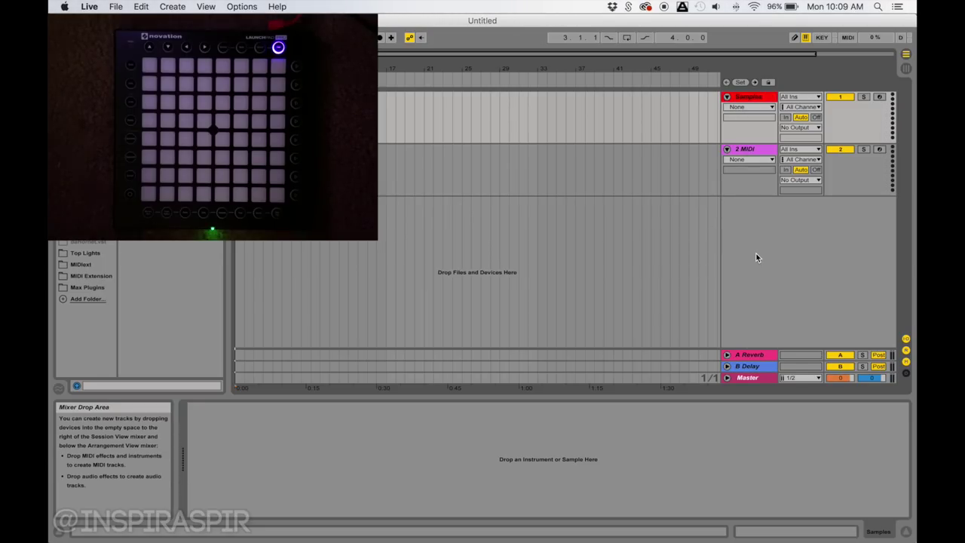
click(751, 151)
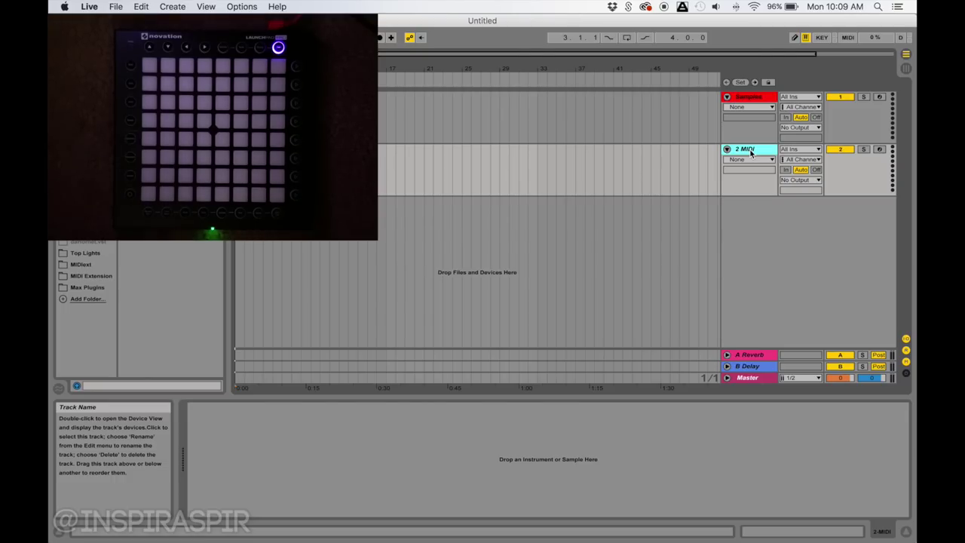
Step: Rename 2 MIDI to 'Lights' and colour it bright green
key(super+r)
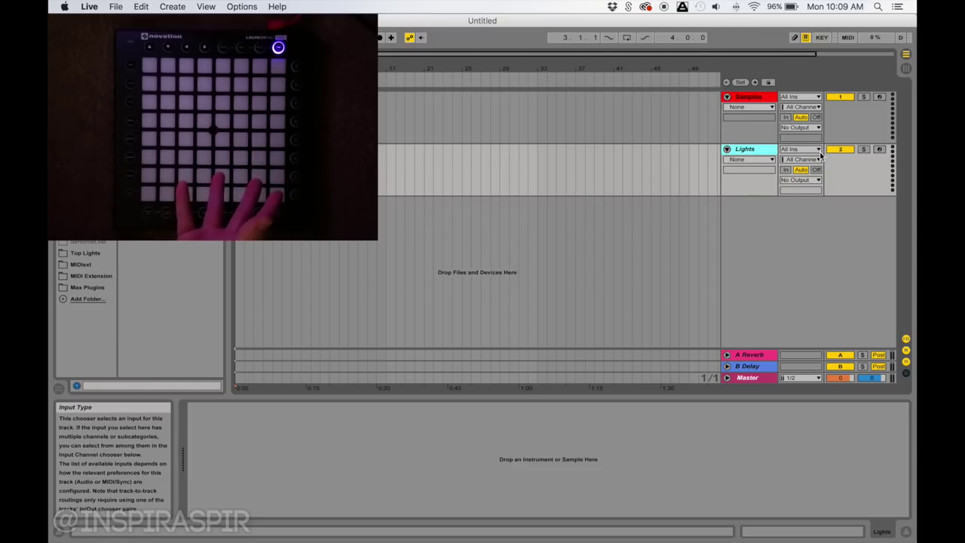
right_click(755, 149)
click(810, 310)
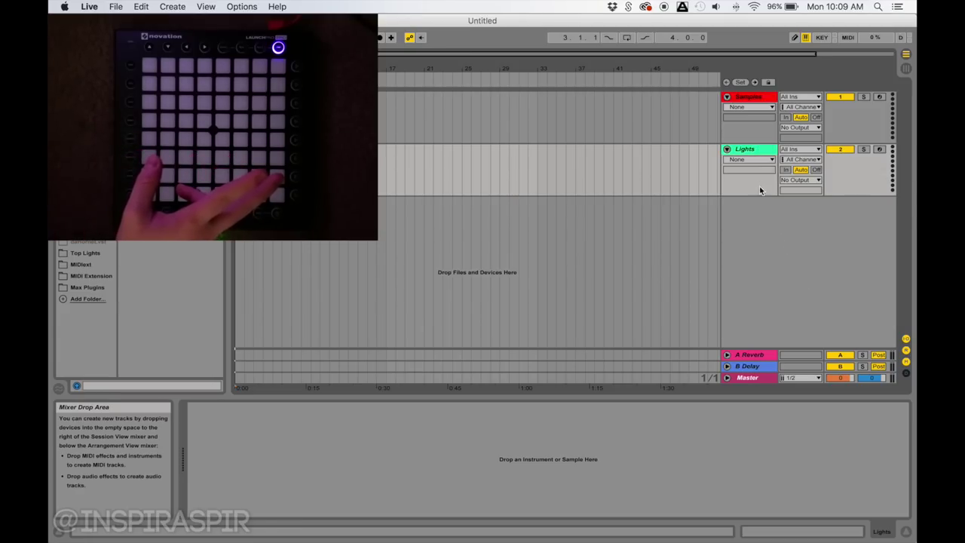
right_click(754, 153)
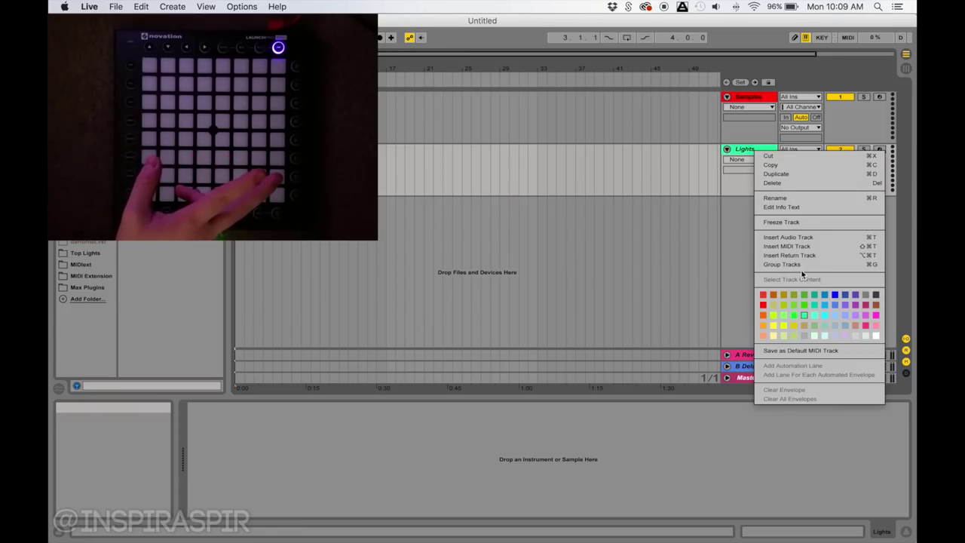
click(795, 313)
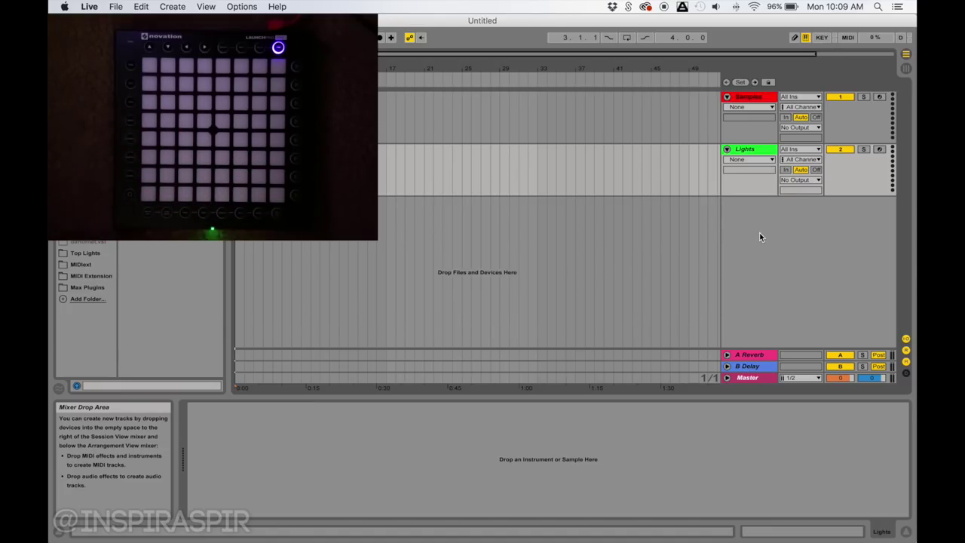
click(758, 99)
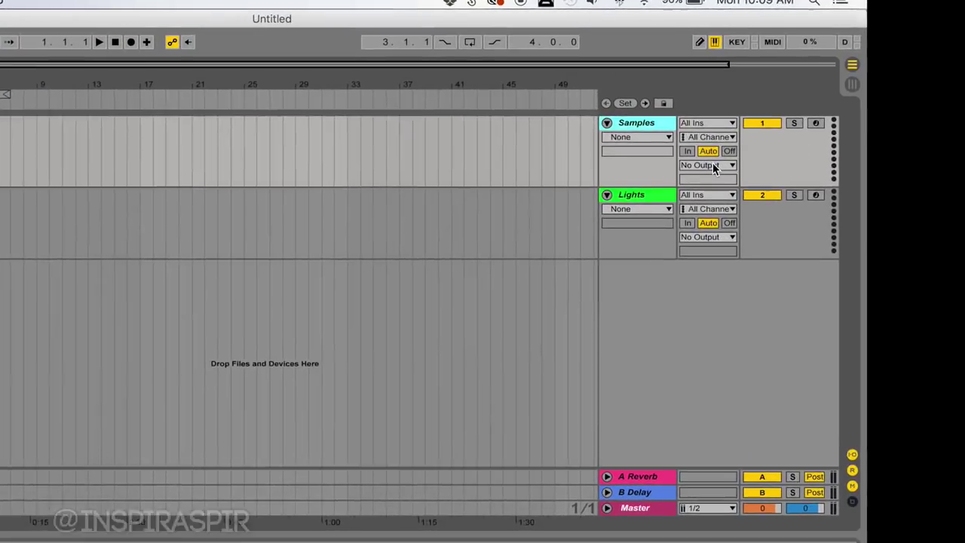
Step: Route the Samples track's MIDI To output to Launchpad Pro Output (Live Port)
click(800, 127)
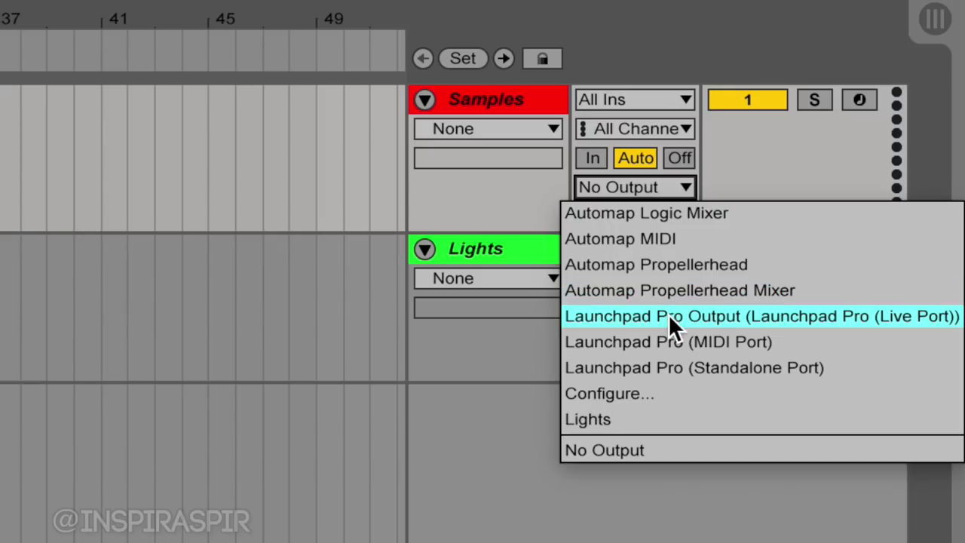
click(832, 316)
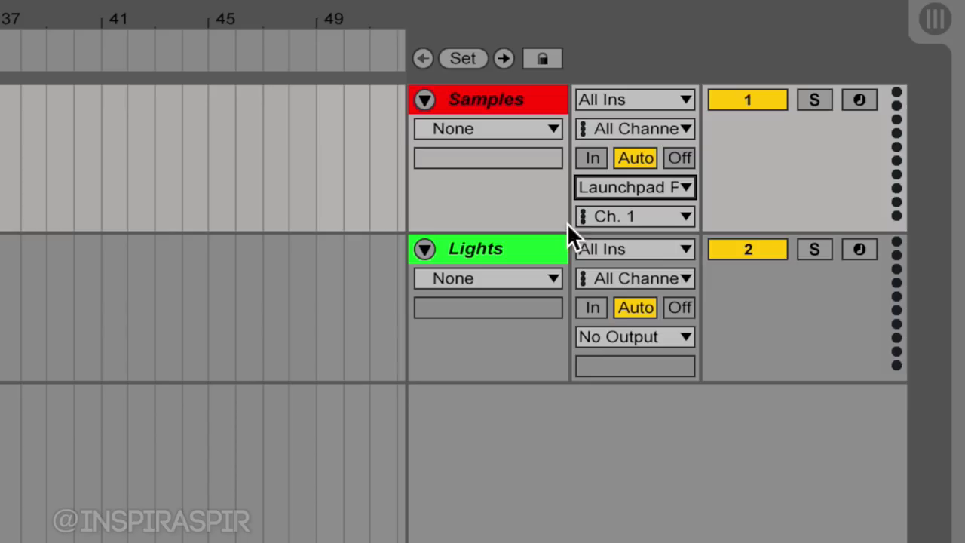
Step: Change the Samples track's output channel from Ch. 1 to Ch. 6
click(662, 216)
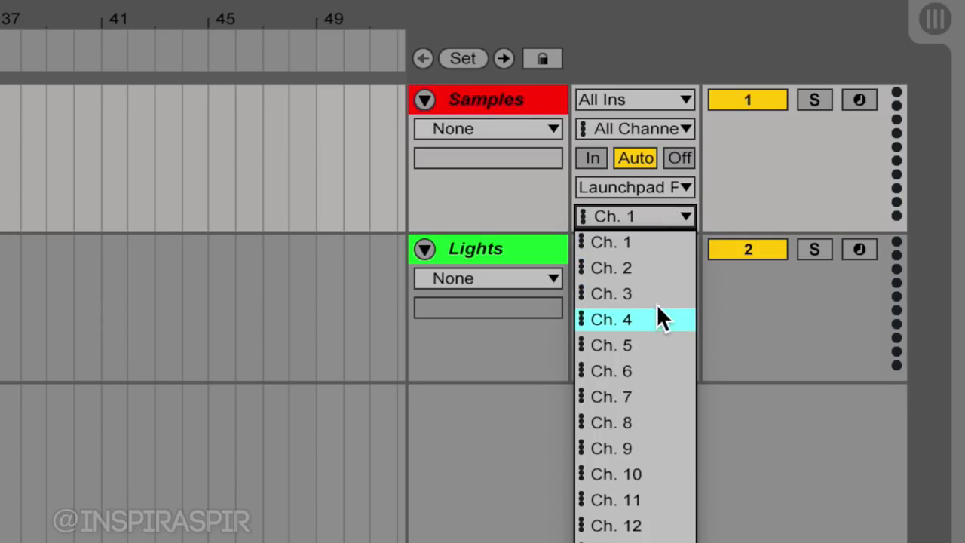
click(638, 369)
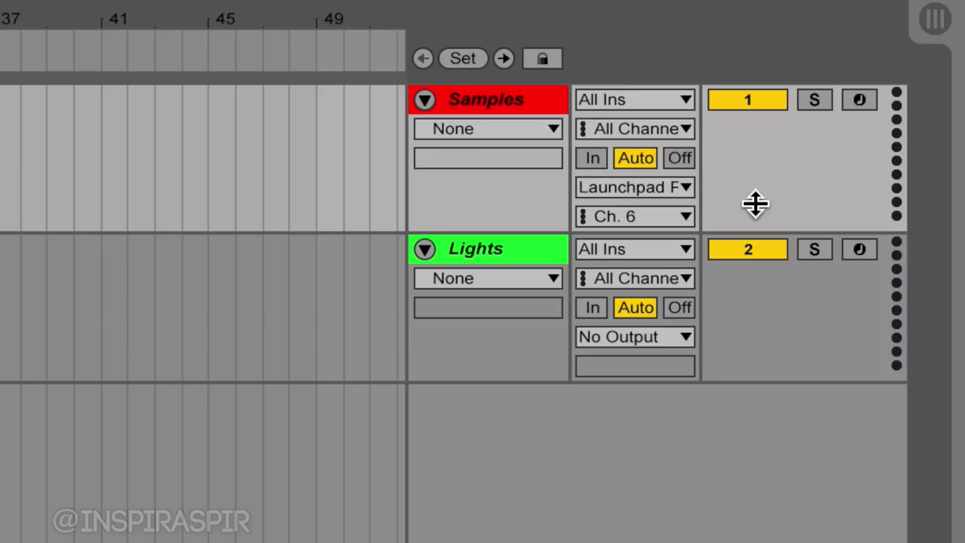
click(672, 215)
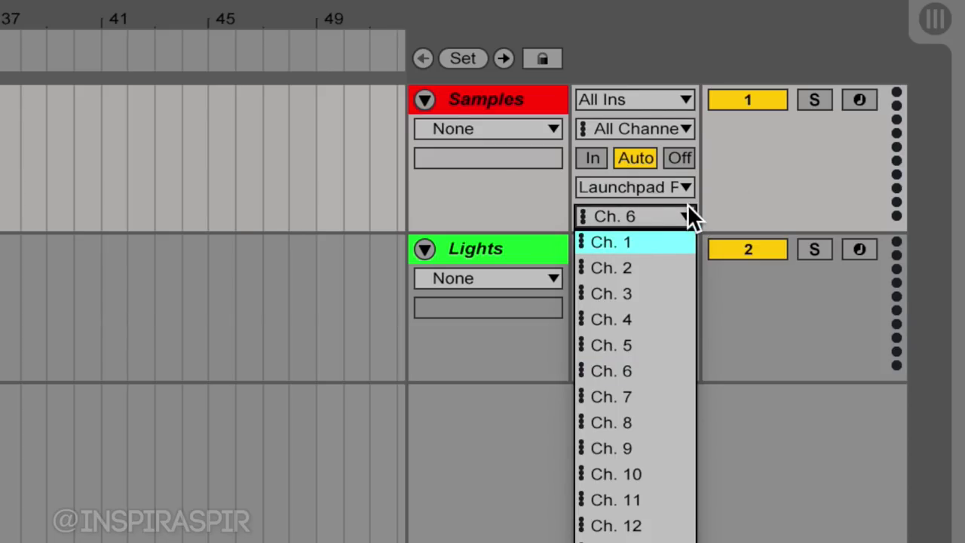
click(724, 200)
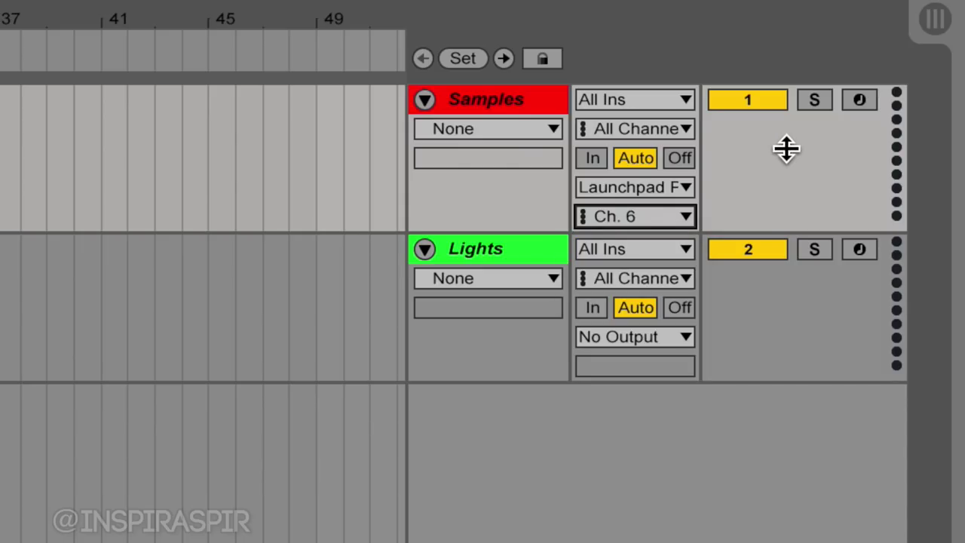
Step: Turn on the Samples track's Arm button so it shows red
click(860, 101)
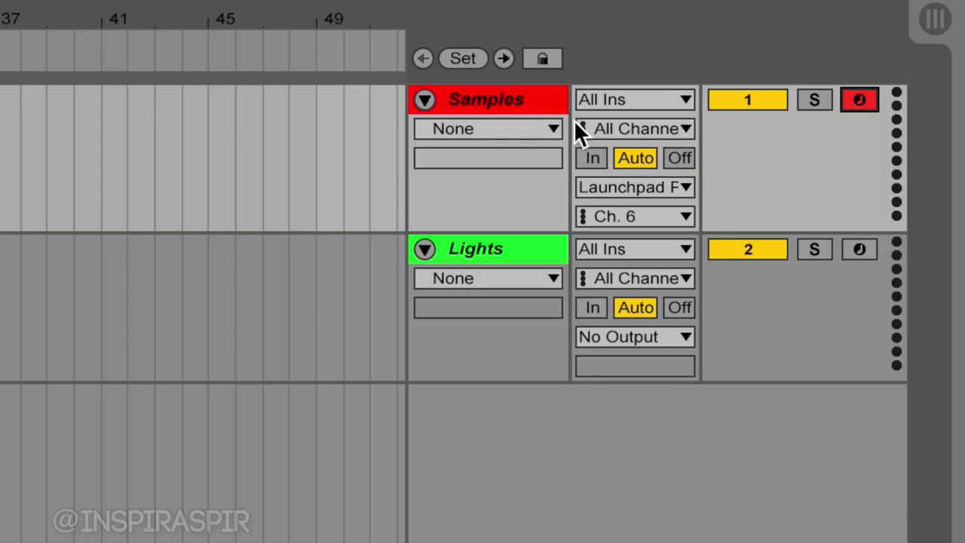
click(492, 96)
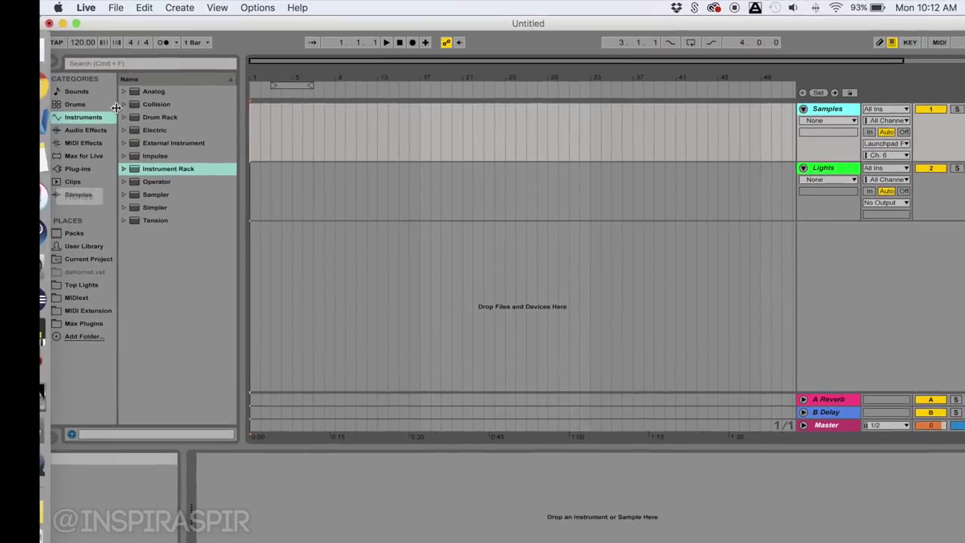
Step: Load Instruments > Instrument Rack onto Samples and drag Drums > Drum Rack into it
click(87, 104)
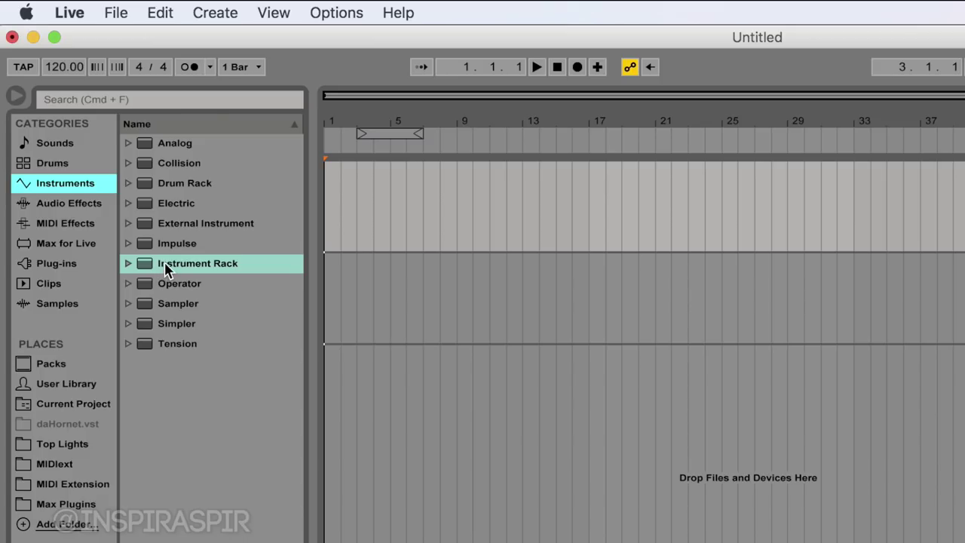
click(204, 265)
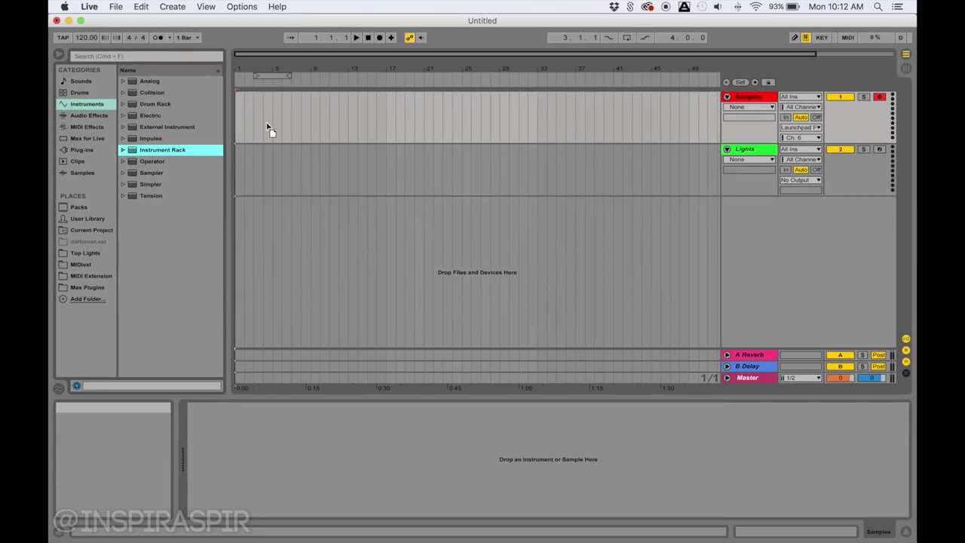
key(Return)
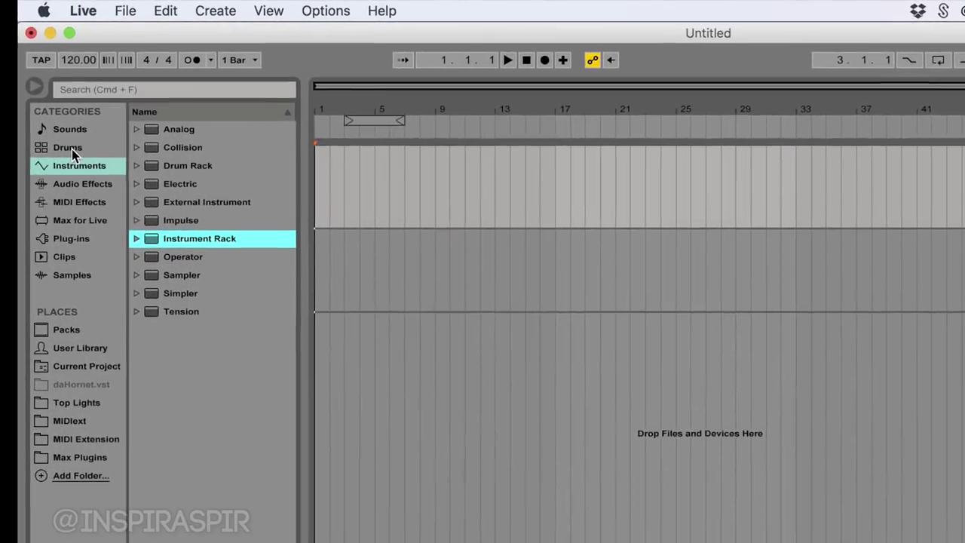
click(80, 93)
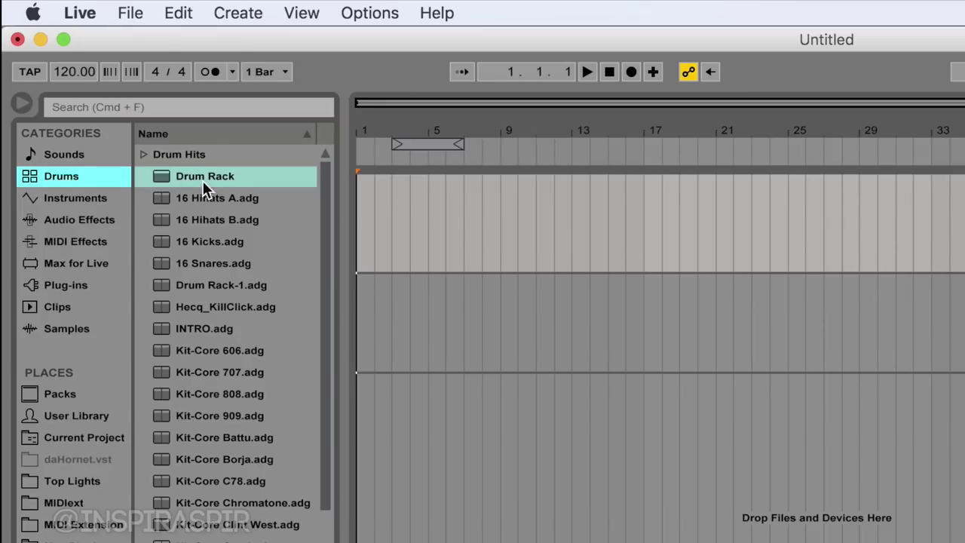
drag(217, 175, 326, 422)
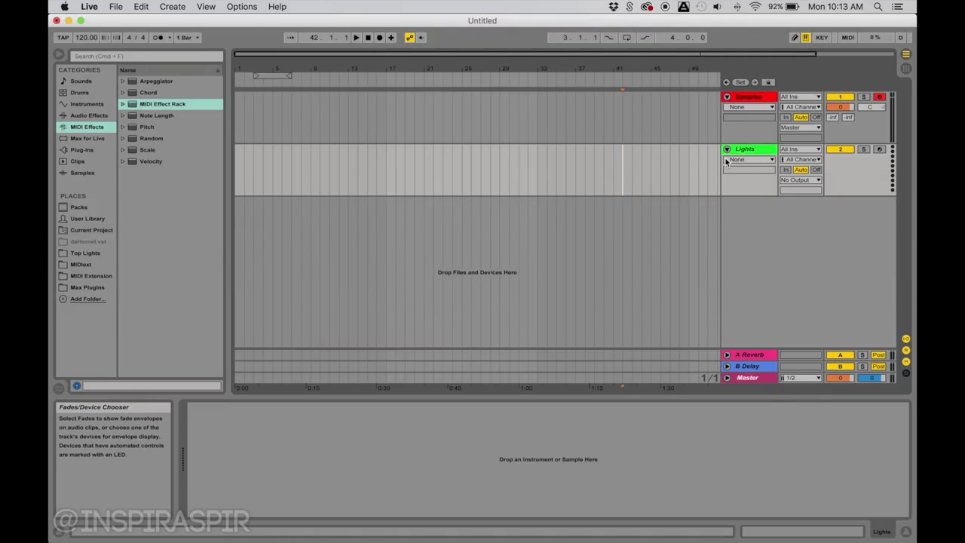
Step: Route the Lights track's MIDI output to Launchpad Pro Output
click(750, 150)
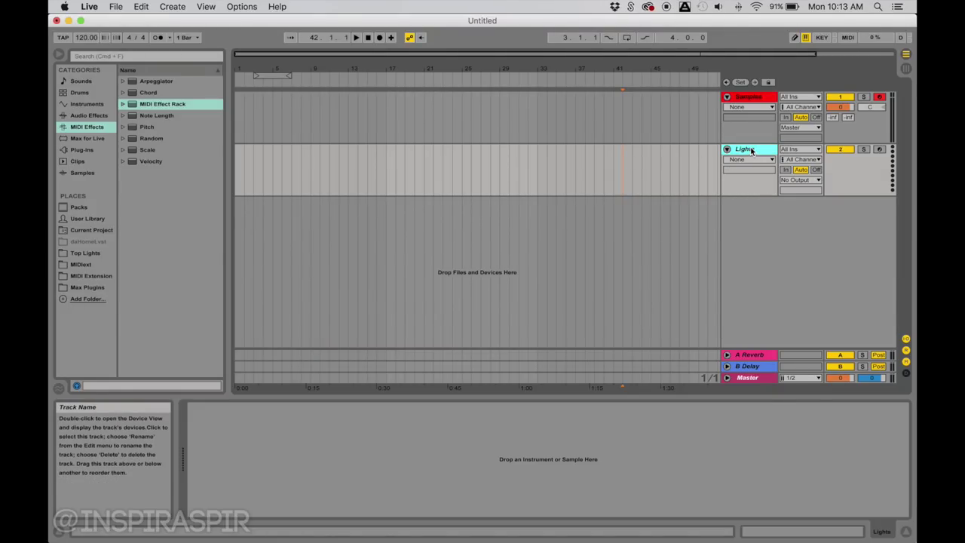
click(800, 180)
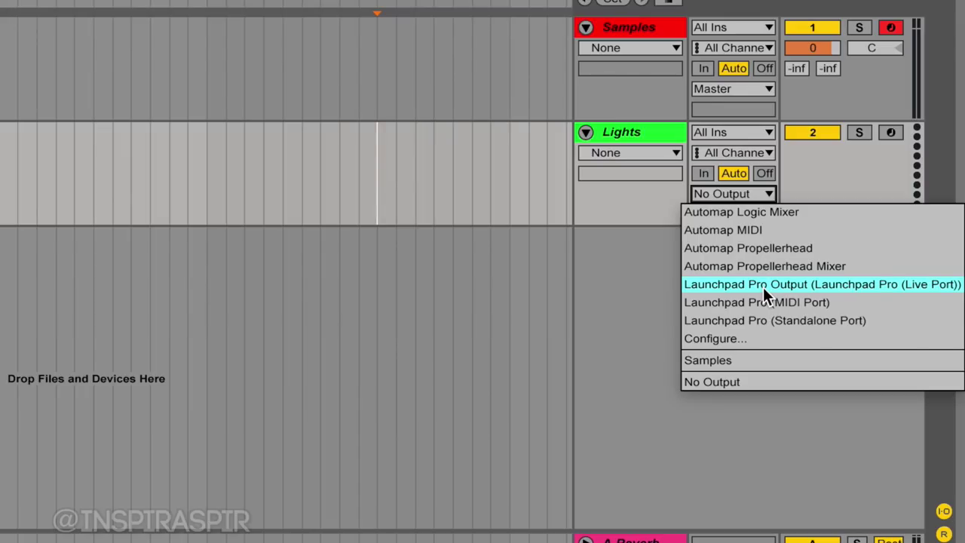
click(782, 261)
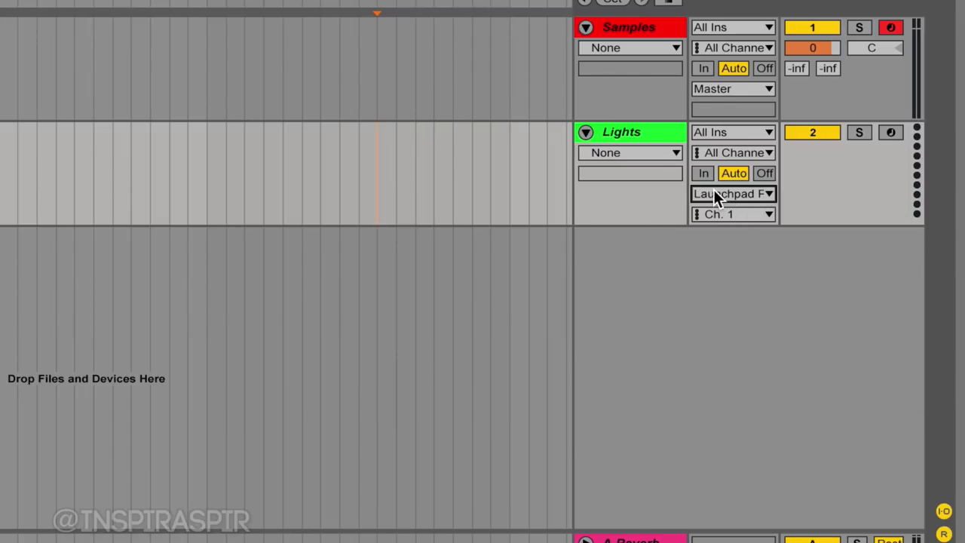
click(716, 193)
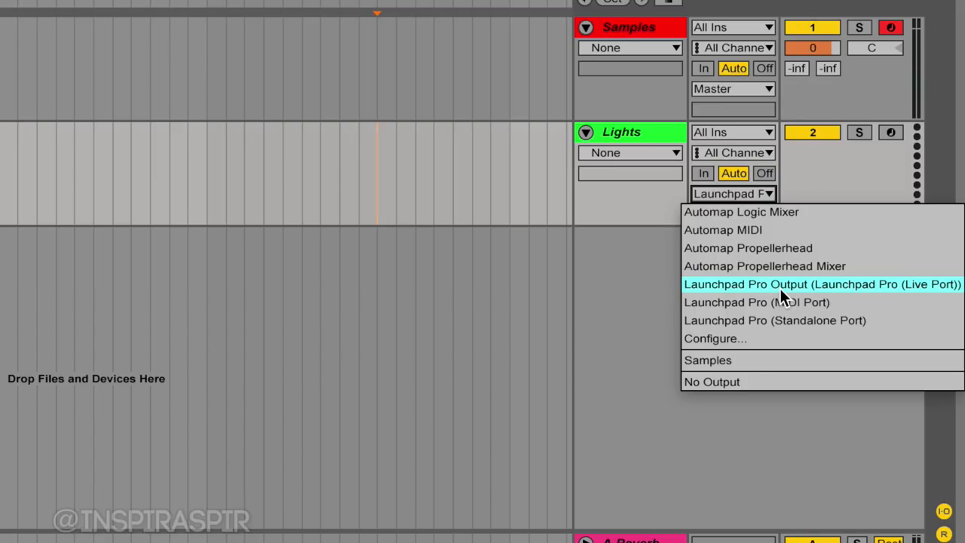
click(819, 282)
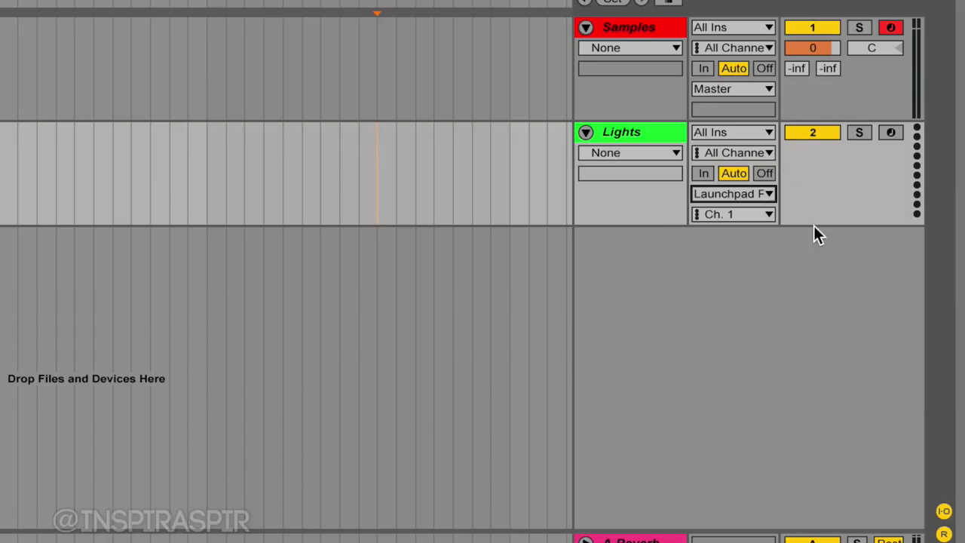
Step: Set the Lights output channel to Ch. 6 and its monitoring to In
click(747, 215)
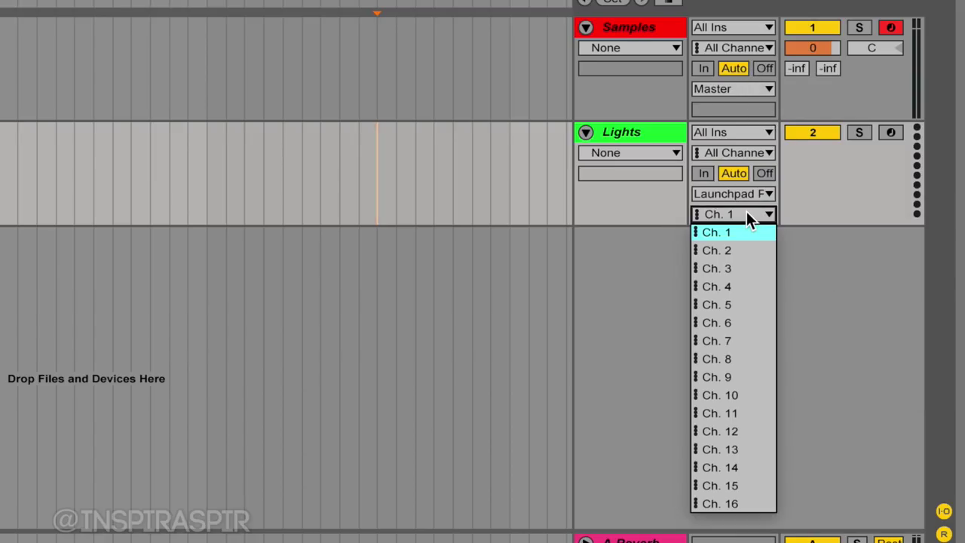
click(737, 325)
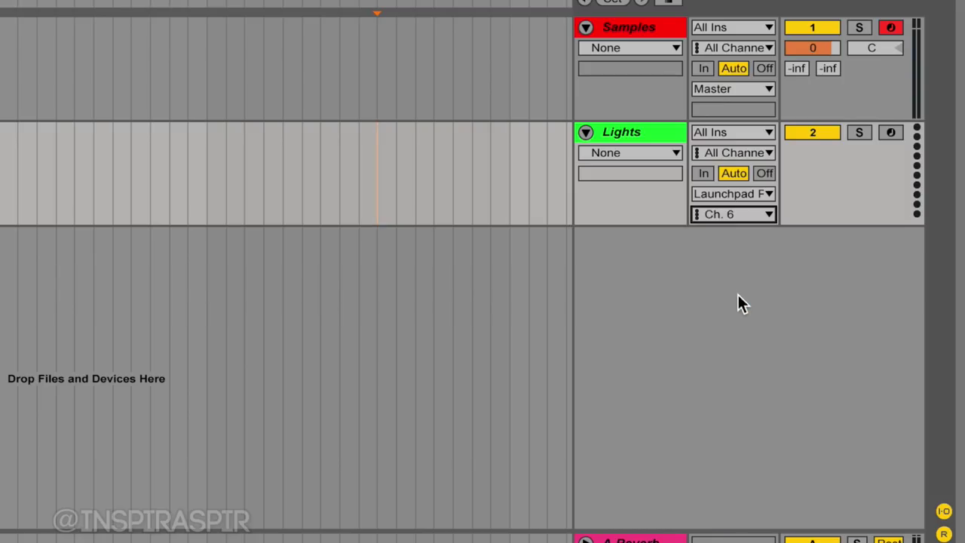
click(701, 175)
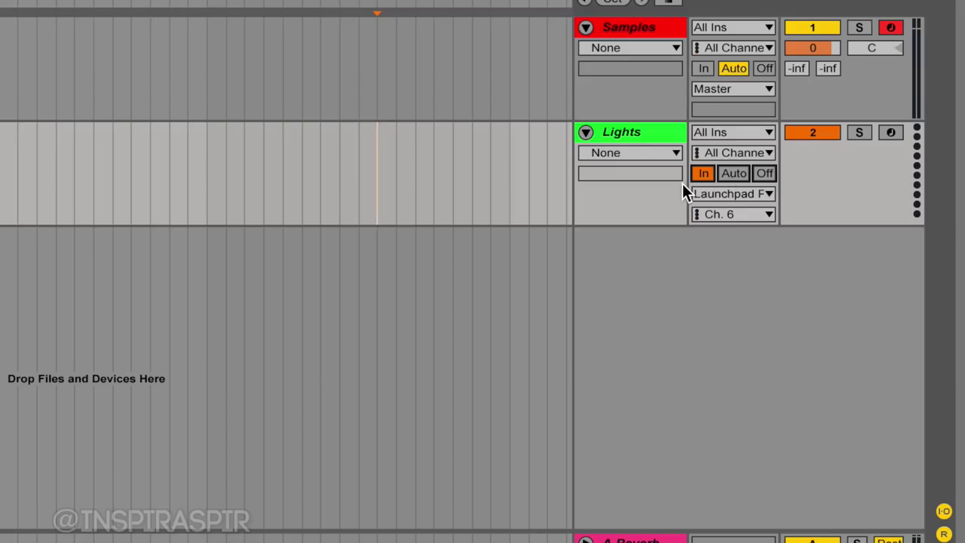
click(731, 175)
click(704, 175)
click(653, 29)
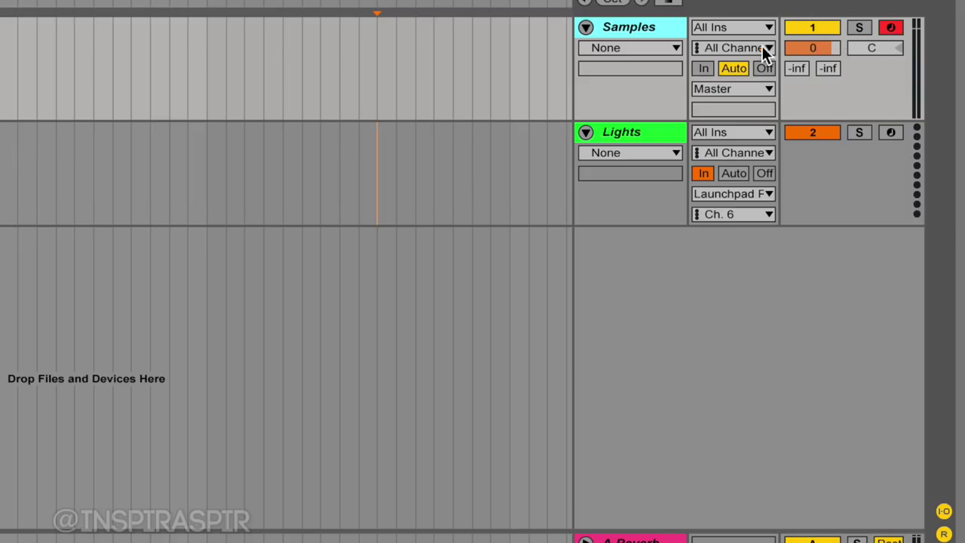
click(646, 132)
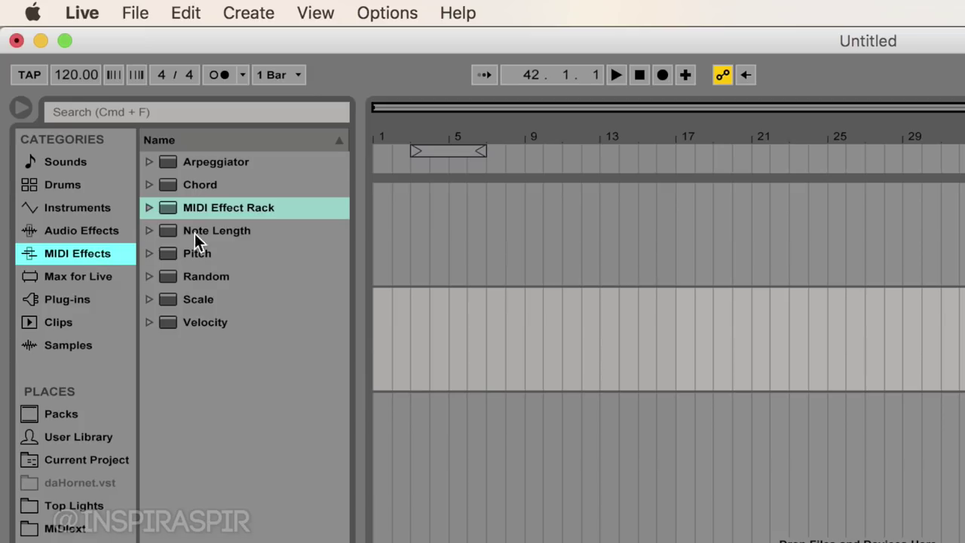
Step: Drop a MIDI Effect Rack onto the Lights track, then show its Chain List and chain select editor
click(213, 207)
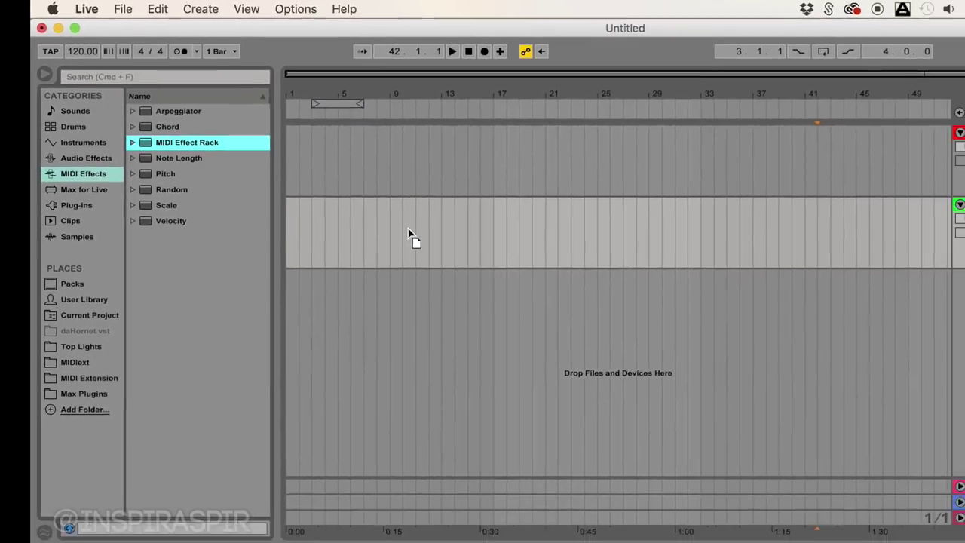
drag(411, 237, 408, 236)
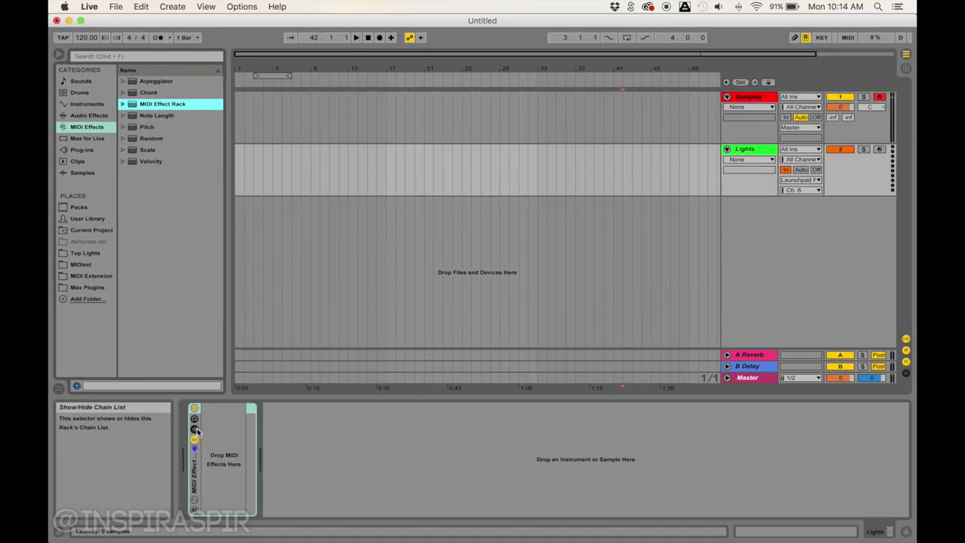
click(193, 432)
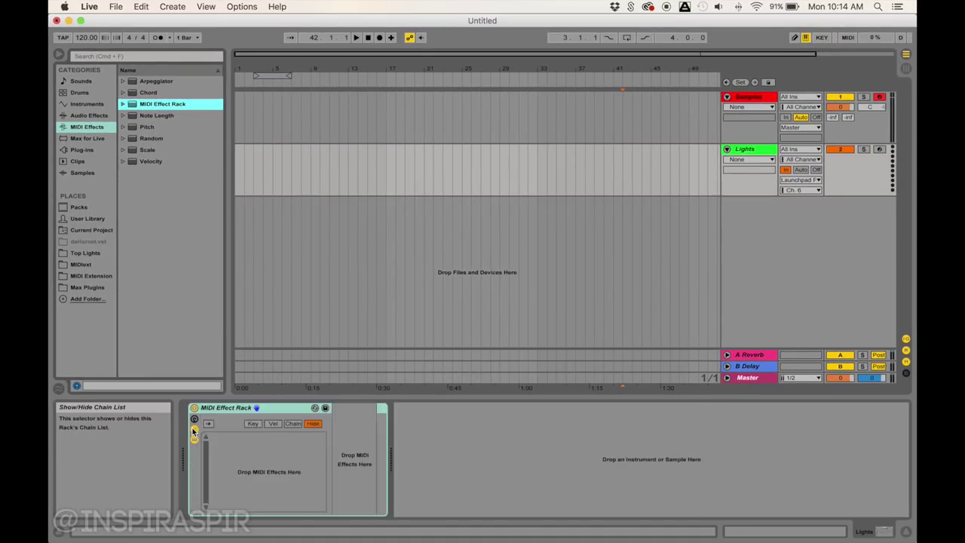
click(255, 425)
click(295, 427)
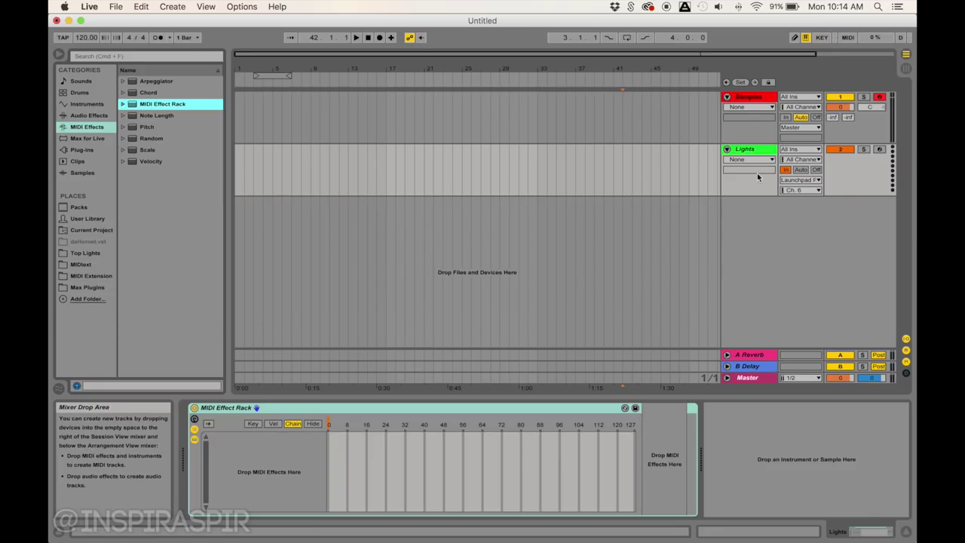
Step: Save the Untitled Live set as 'Tutorial' in the Desktop > Launchpad folder
click(395, 204)
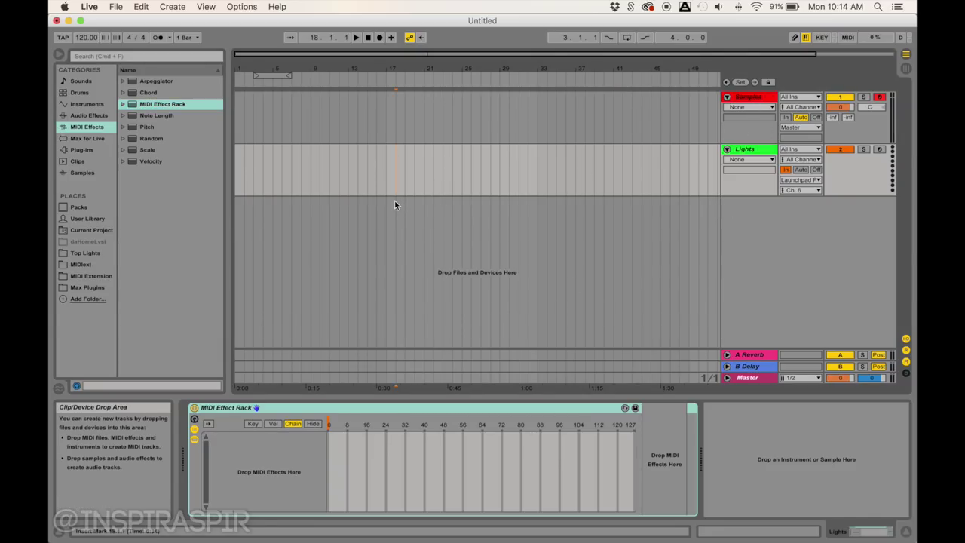
key(super+s)
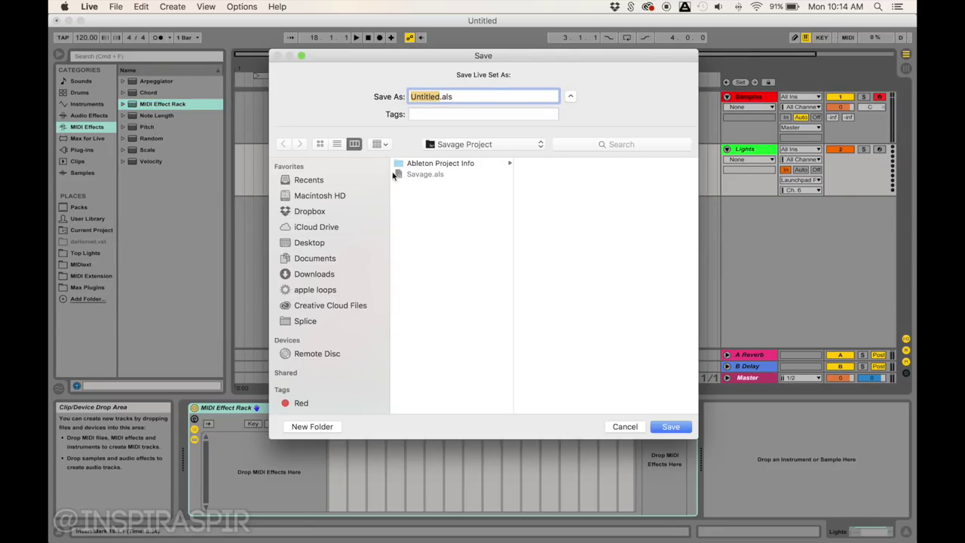
click(317, 242)
click(427, 229)
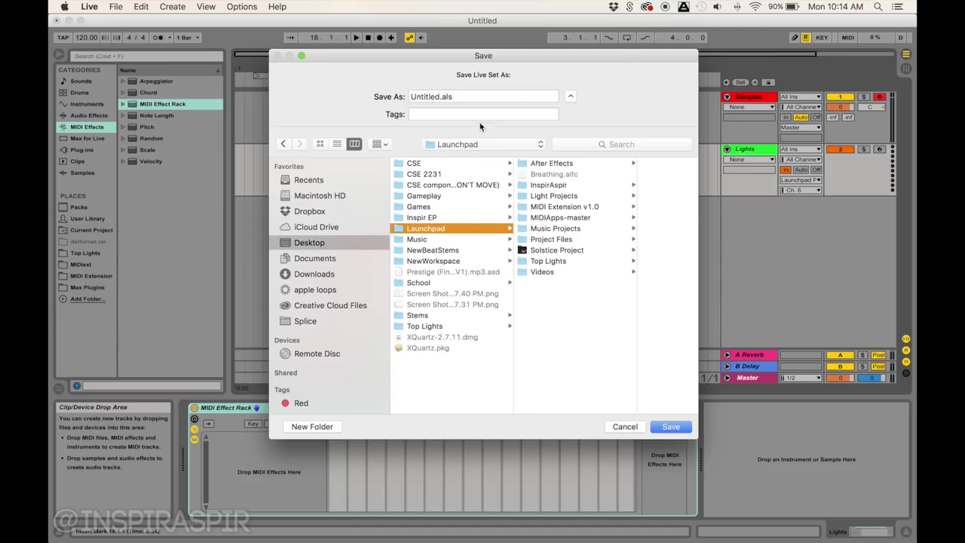
double_click(431, 96)
text(Tutorial)
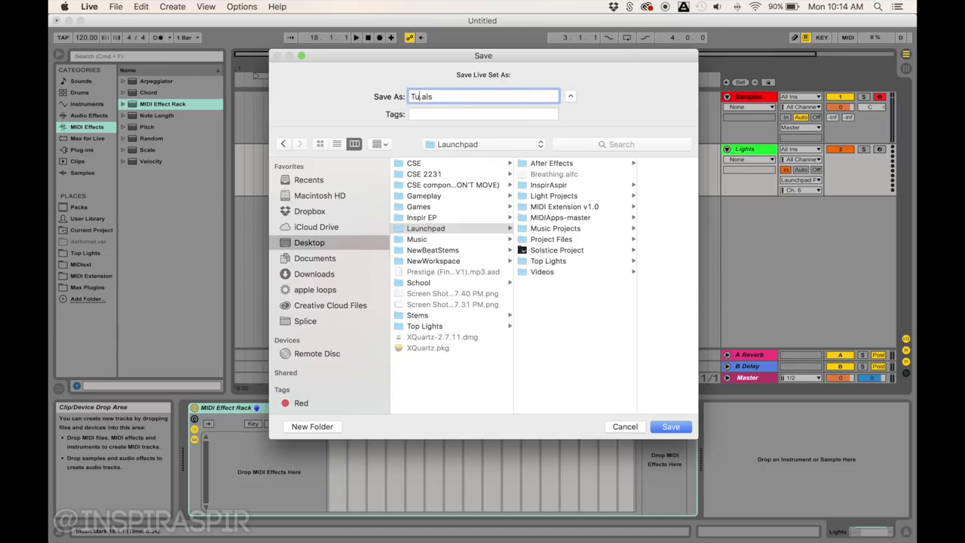
key(Return)
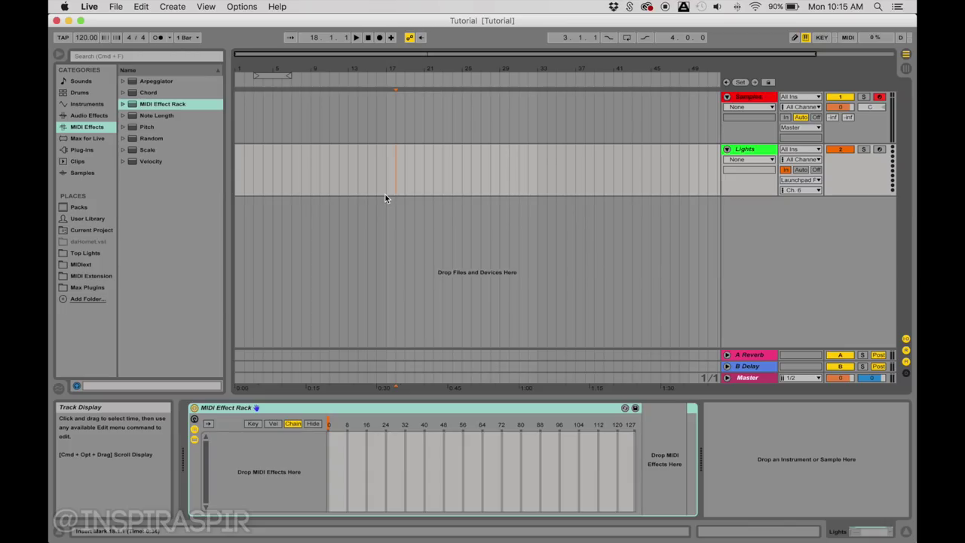